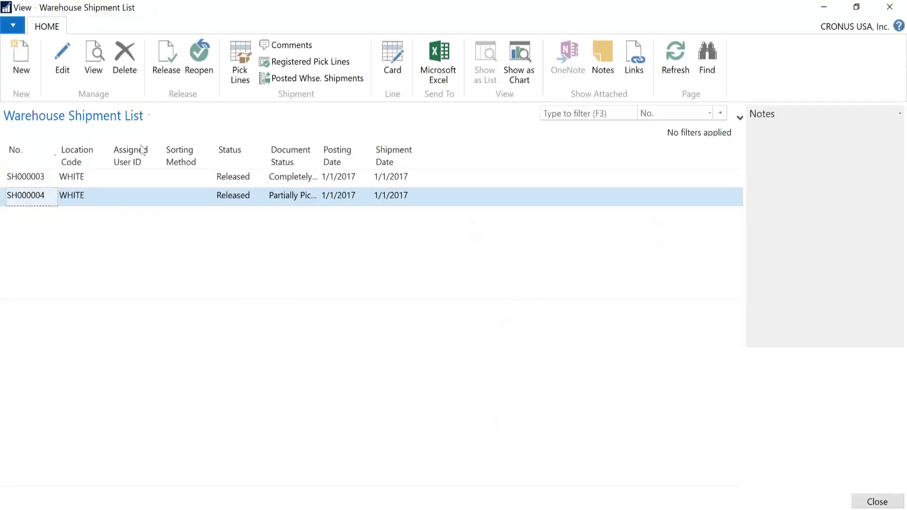
Create warehouse shipment SH000009 at location WHITE, filling zone SHIP and bin SHIP-001
click(22, 57)
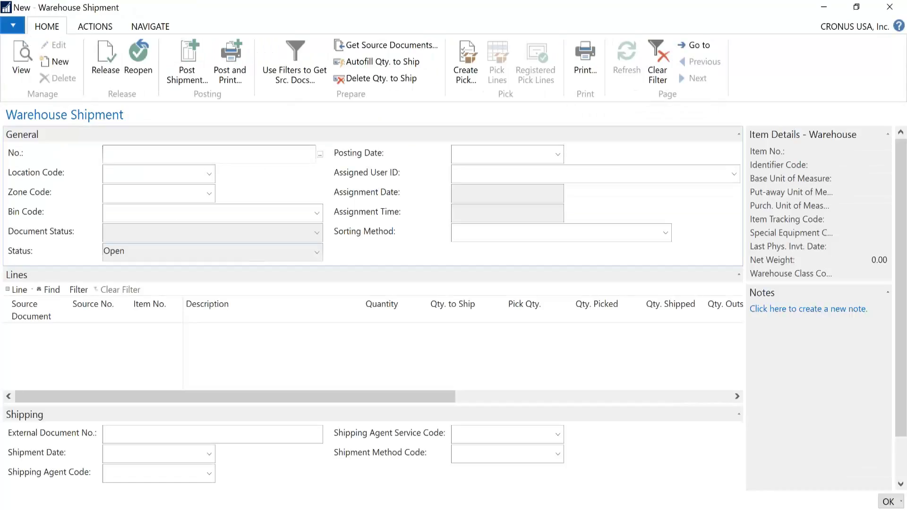
key(Tab)
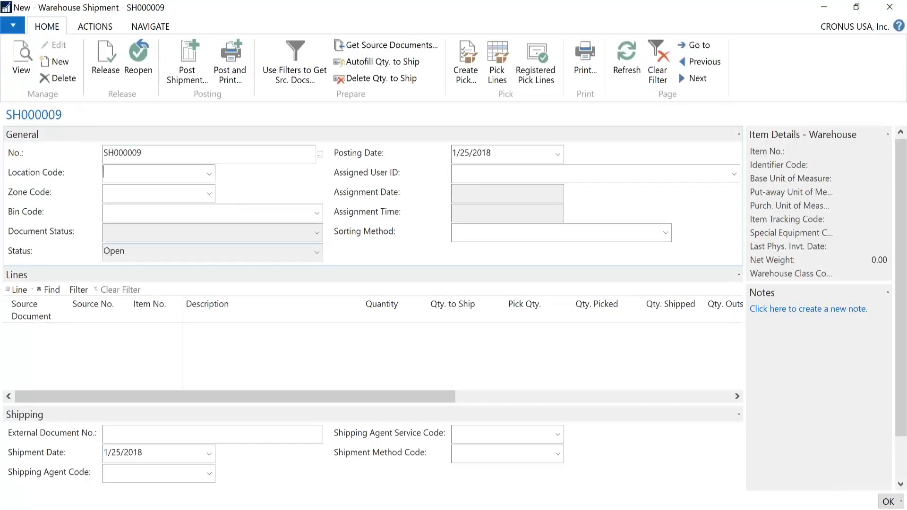
click(209, 174)
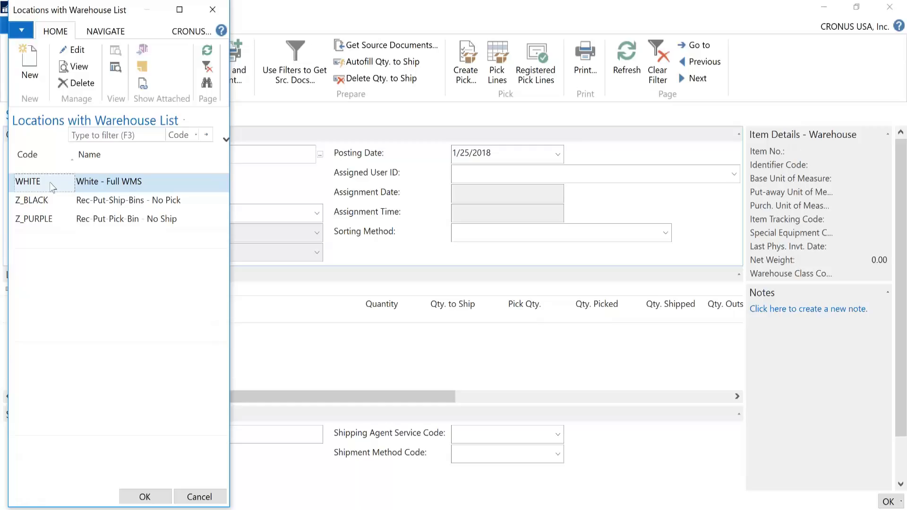
double_click(52, 186)
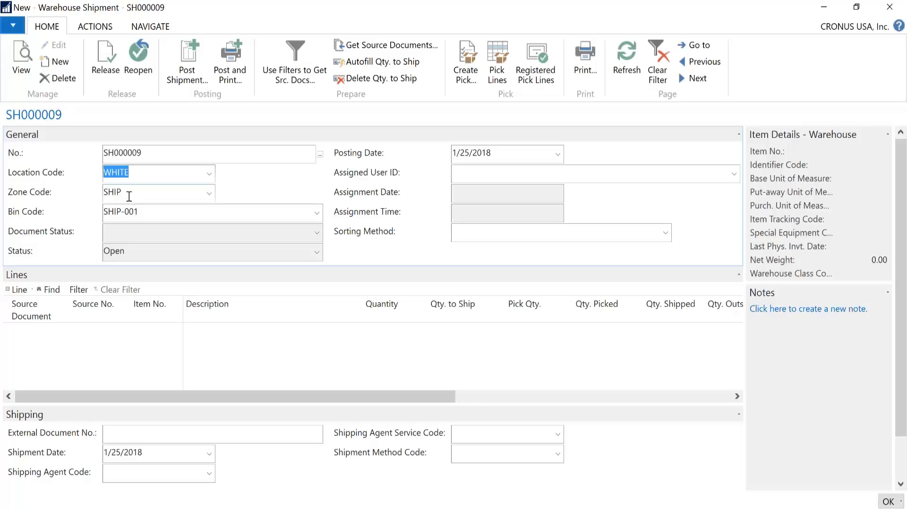
Add sales orders 1008, 1007 and 1009 to SH000009 as lines using Get Source Documents
click(378, 47)
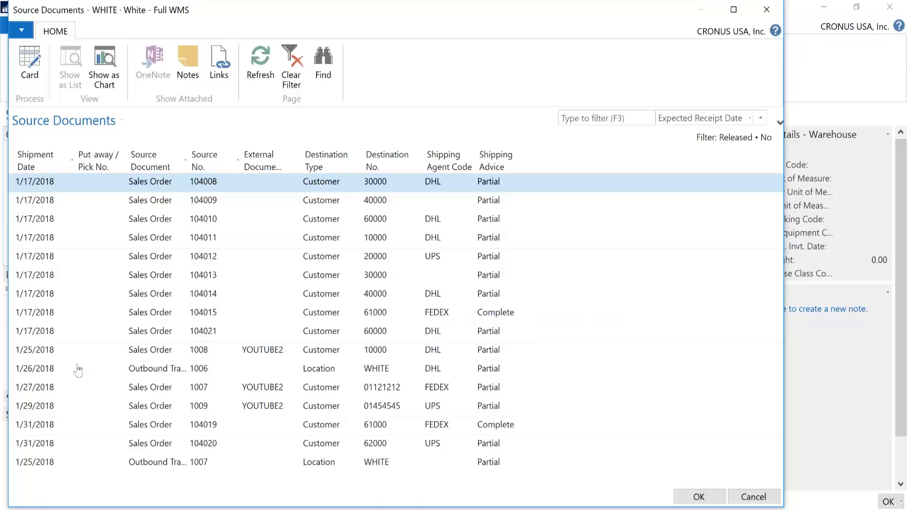
click(64, 355)
ctrl+click(62, 389)
ctrl+click(58, 409)
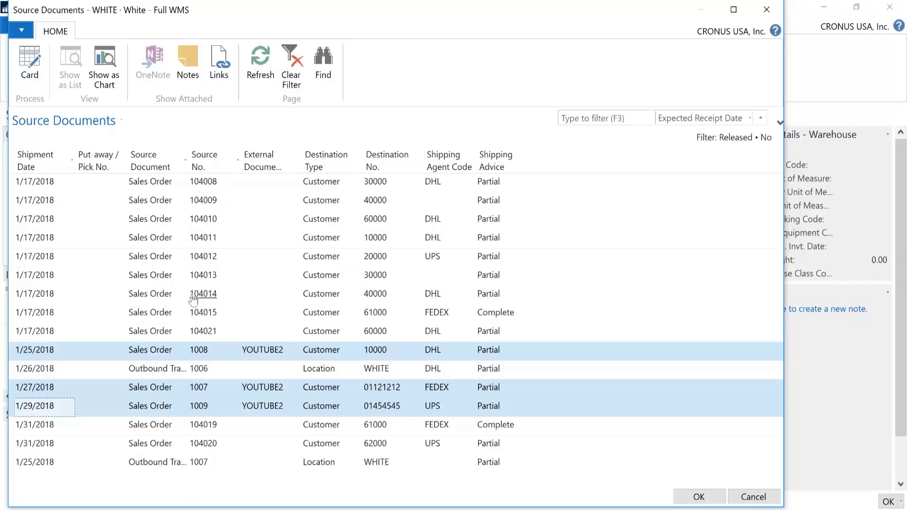
click(698, 496)
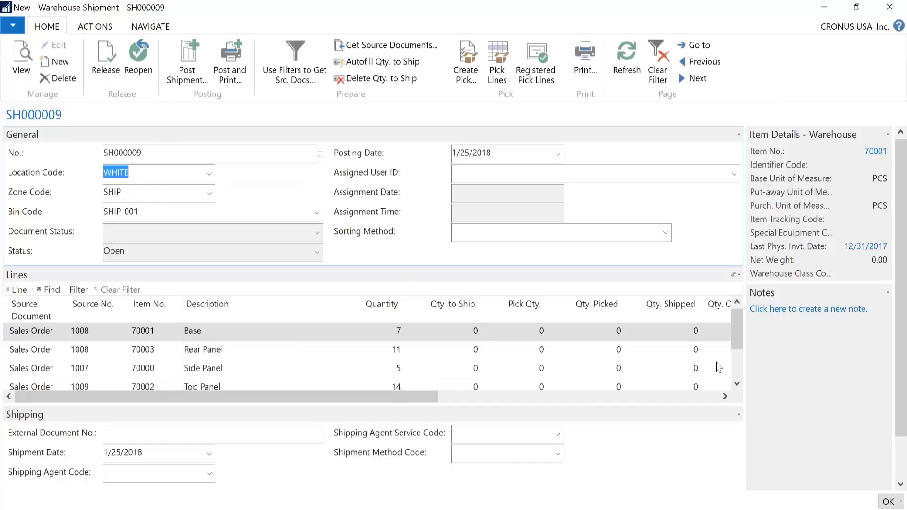
Release shipment SH000009 and switch back to the Sales Order Processor Role Center
click(738, 414)
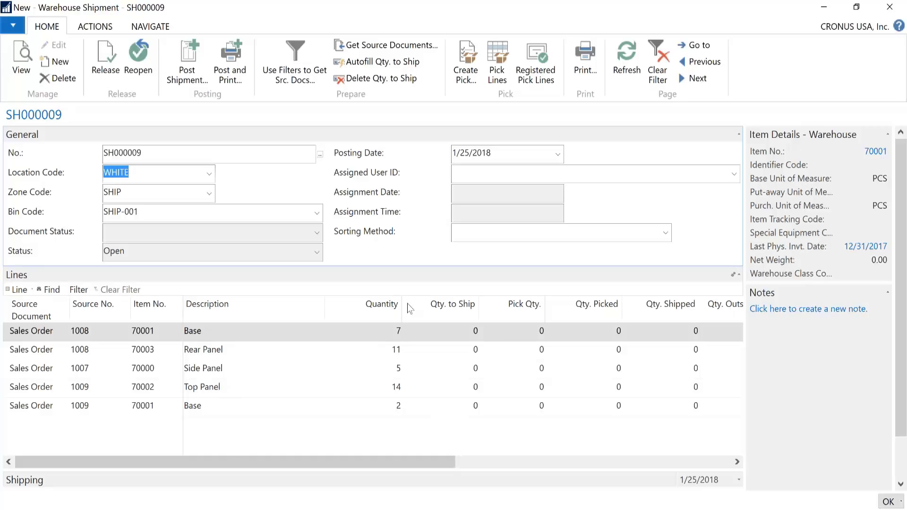
click(106, 59)
click(168, 250)
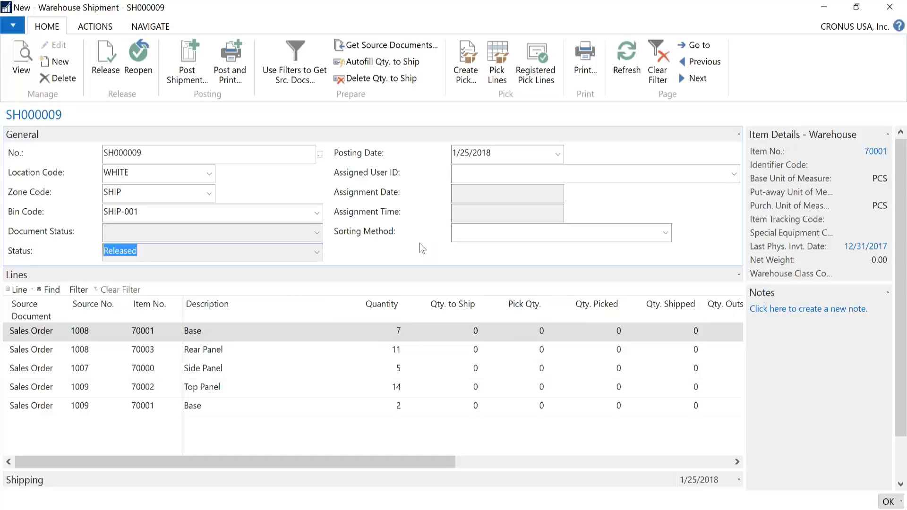
click(476, 492)
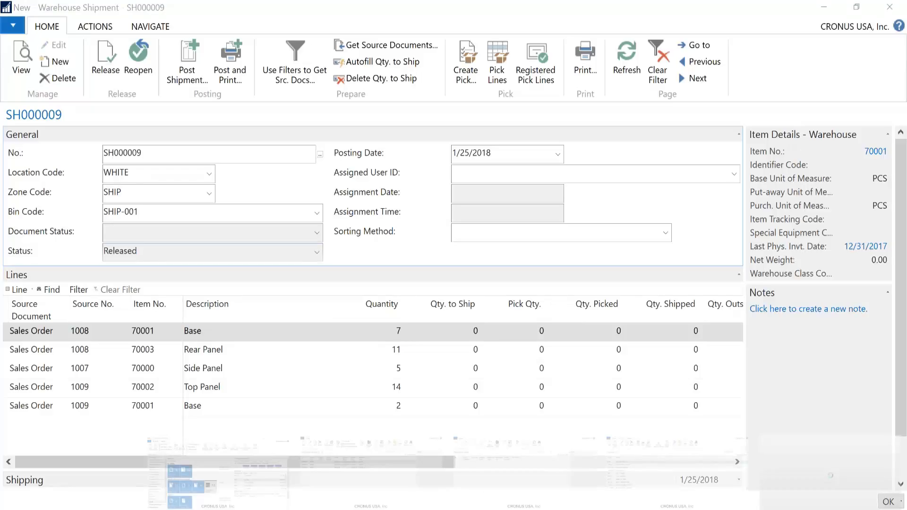
click(218, 477)
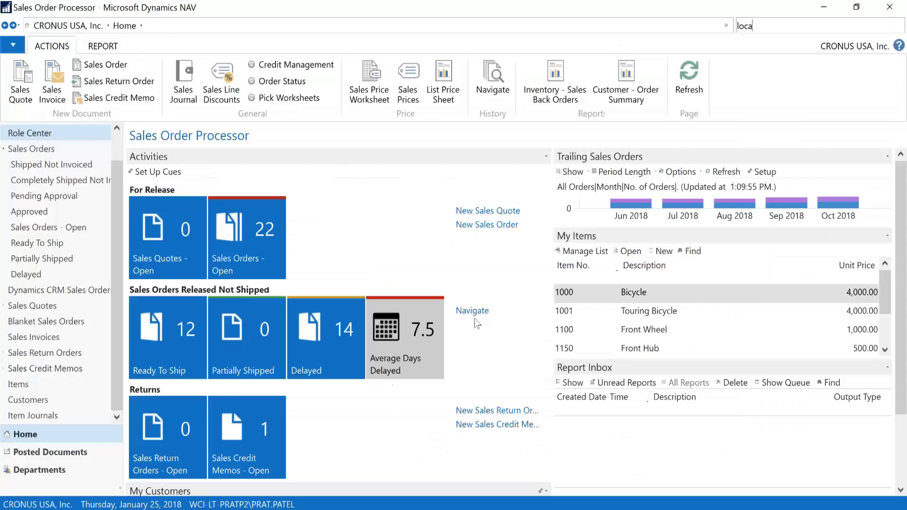
Open the DEFAULT pick worksheet for location WHITE
click(290, 100)
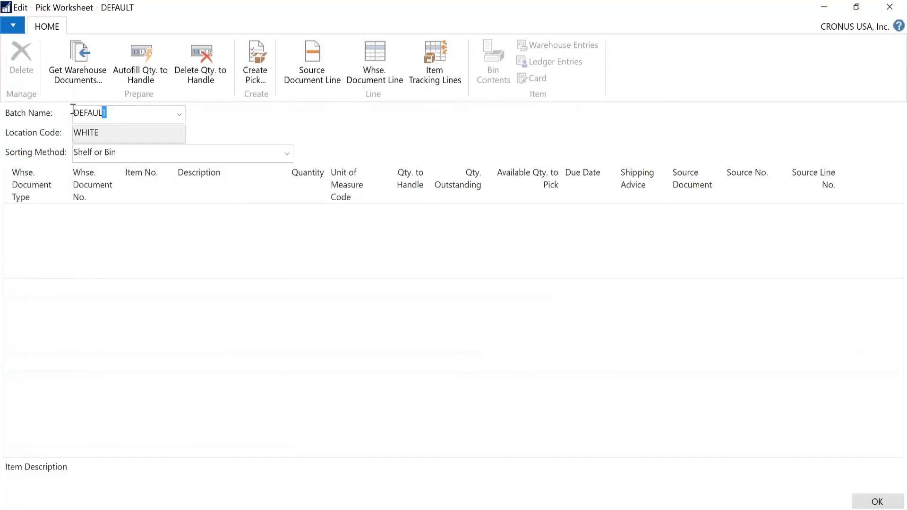
click(46, 130)
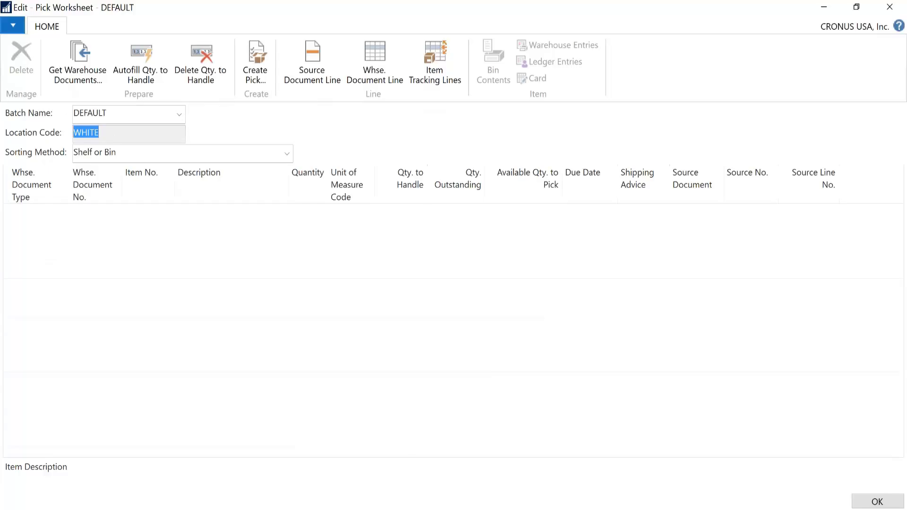
click(69, 113)
click(59, 134)
Load shipments SH000004 and SH000009 into the worksheet through Get Warehouse Documents
click(84, 69)
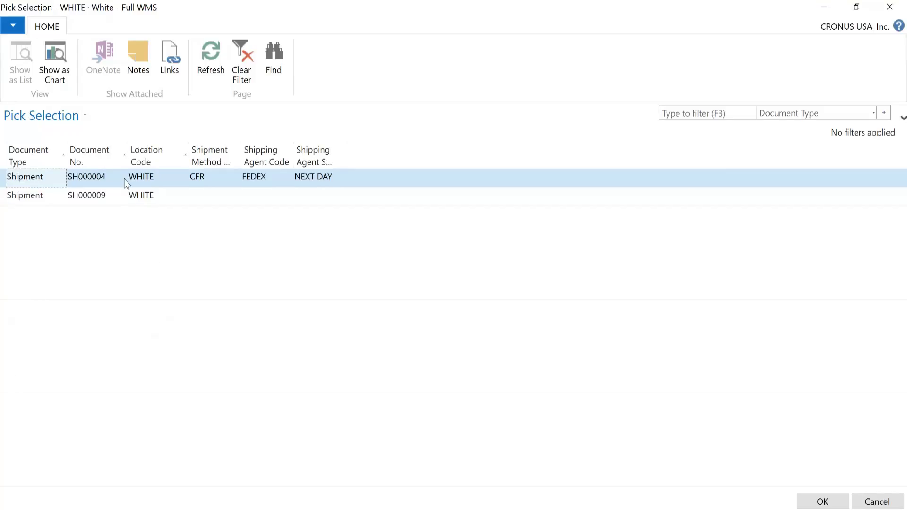
click(33, 201)
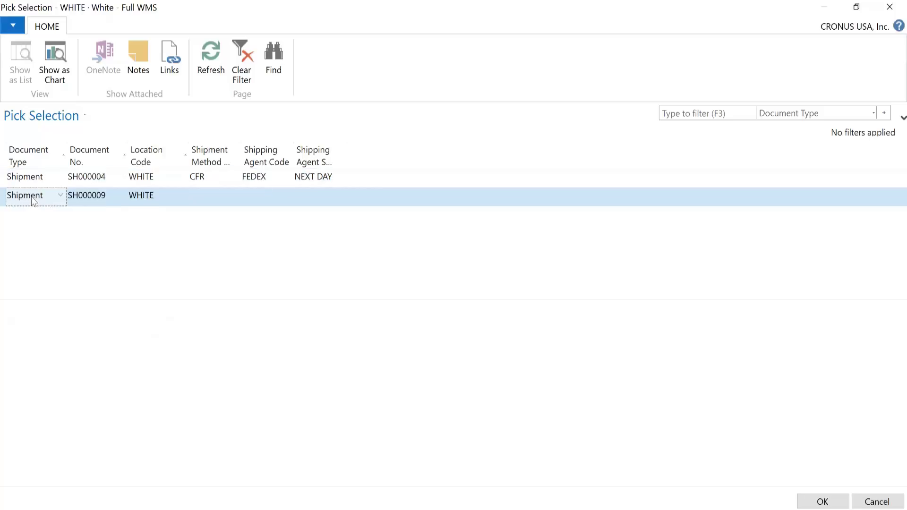
shift+click(8, 179)
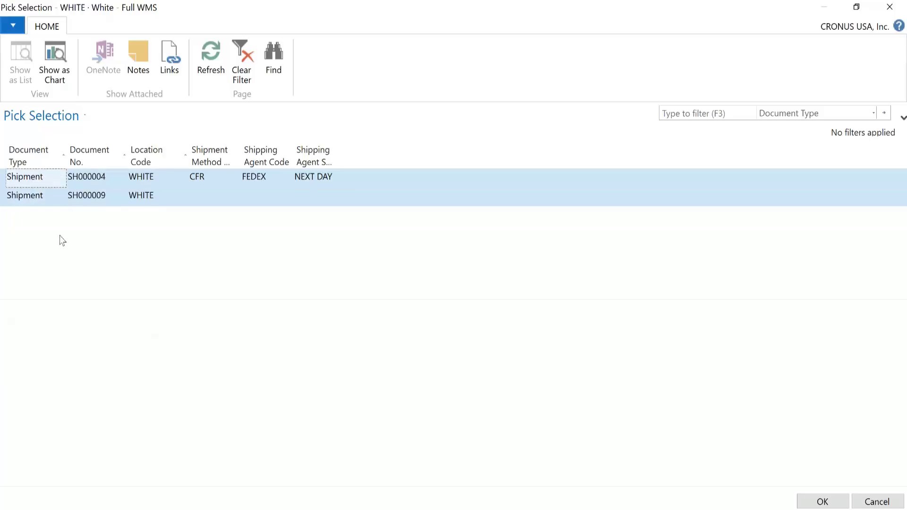
click(822, 502)
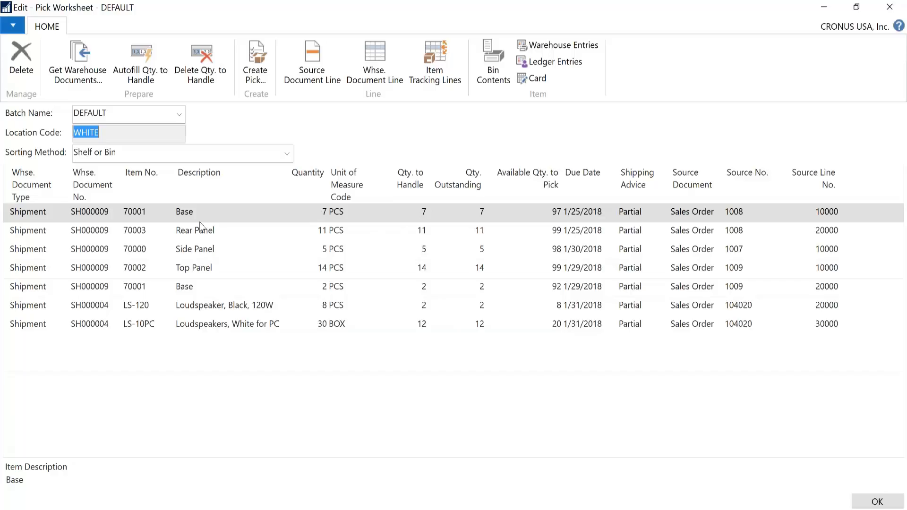
Set the Base 70001 line's quantity to handle to 0 and delete that line
click(474, 211)
click(402, 206)
double_click(406, 207)
text(0)
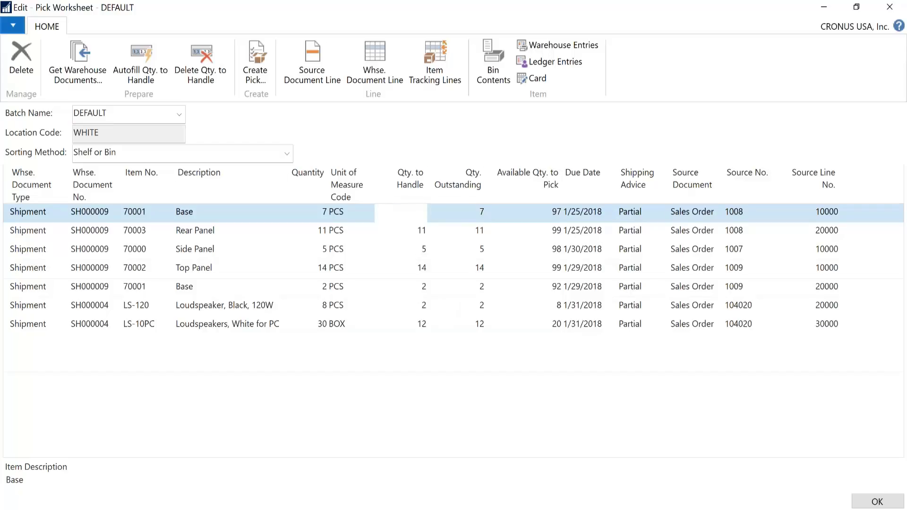
key(Tab)
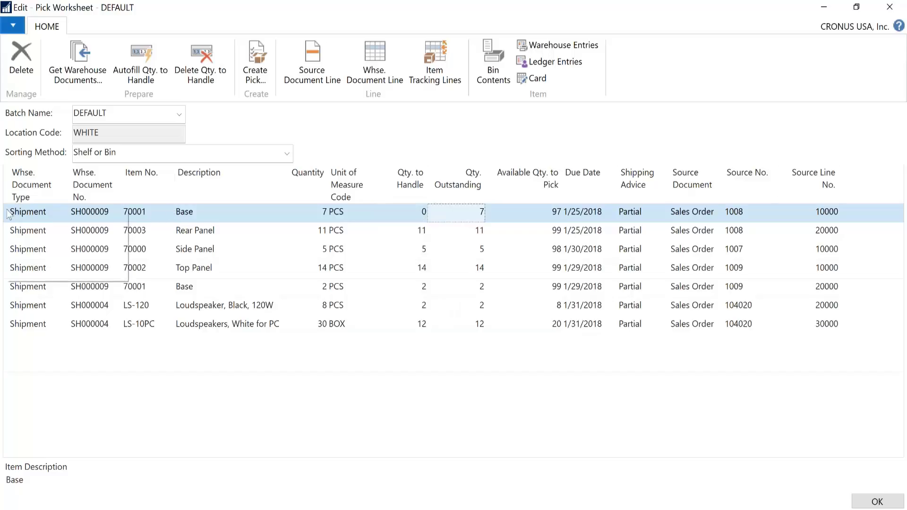
right_click(8, 211)
click(42, 261)
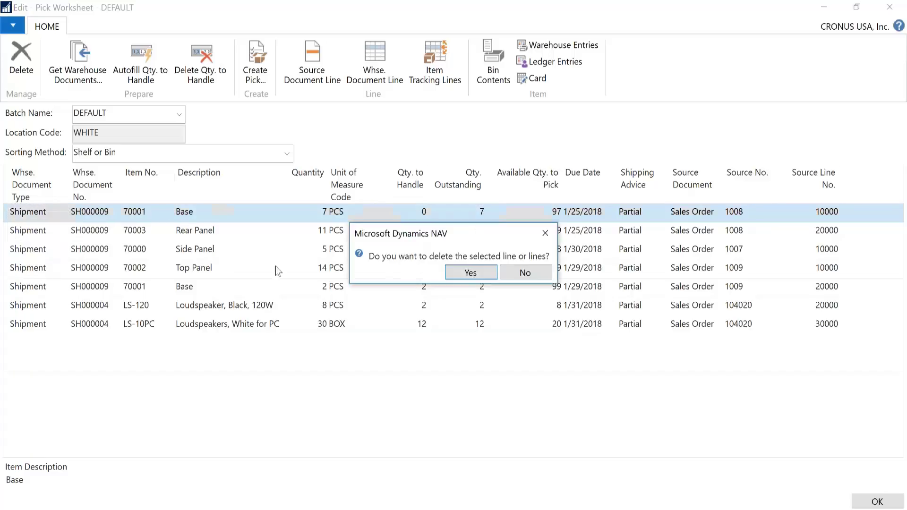
click(472, 273)
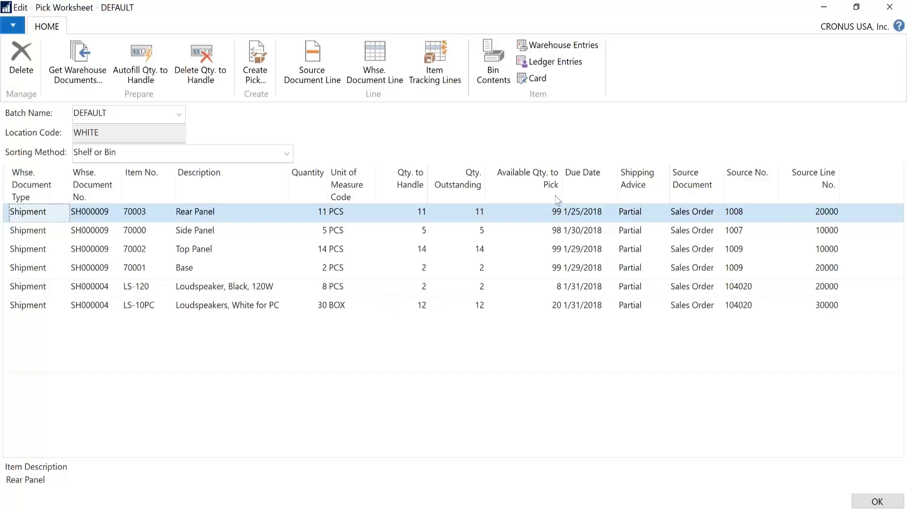
Change the Side Panel line's quantity to handle to 3
click(477, 216)
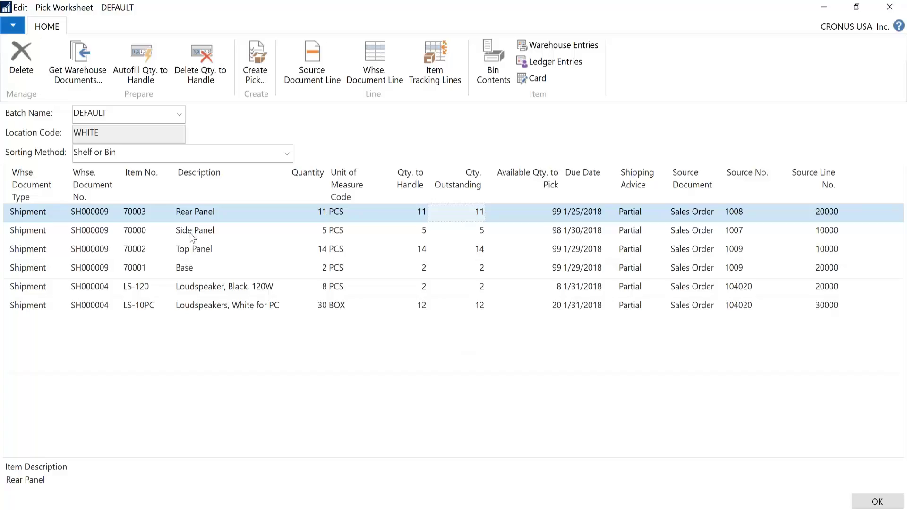
click(229, 234)
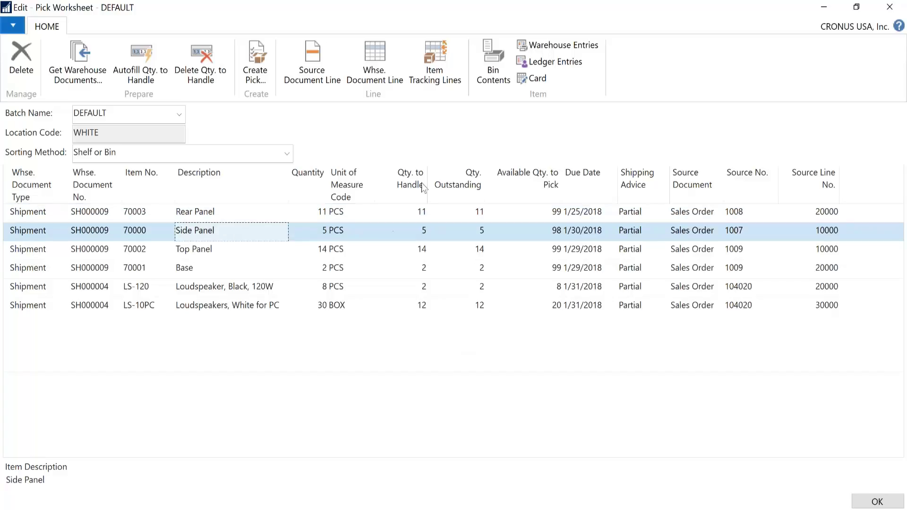
click(398, 234)
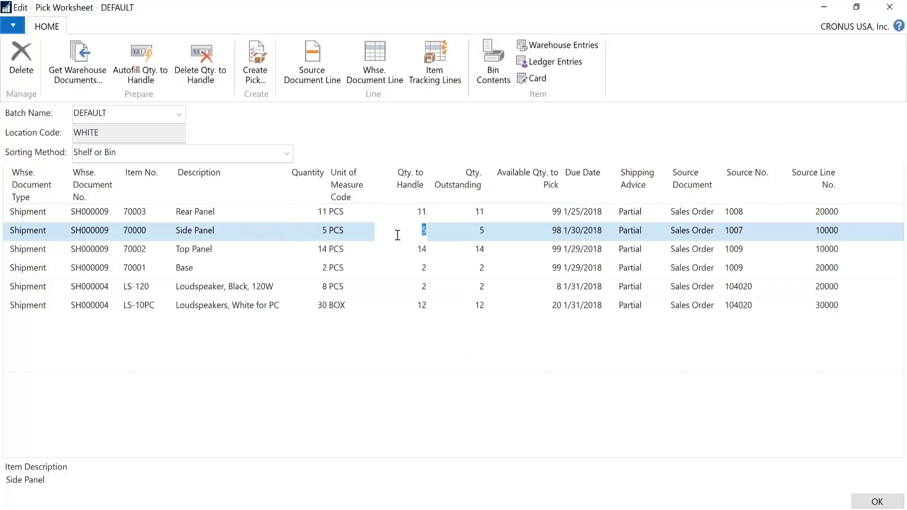
text(3)
key(Tab)
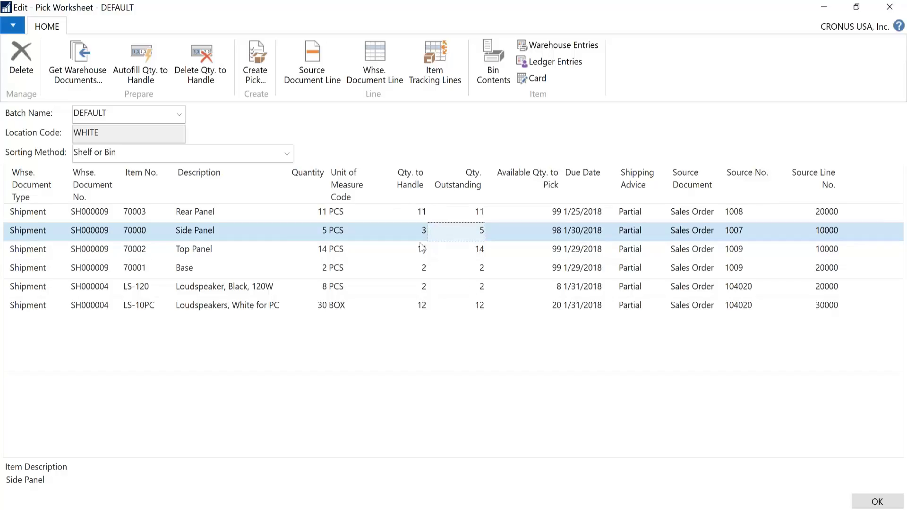
Create picks with Per Whse. Document checked and Do Not Fill Qty. to Handle unchecked
click(261, 53)
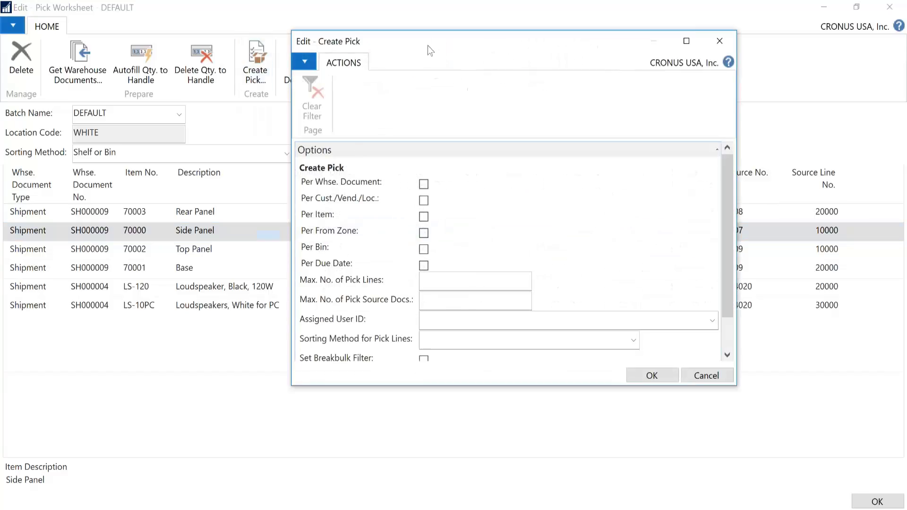
drag(427, 45, 304, 57)
drag(610, 396, 670, 483)
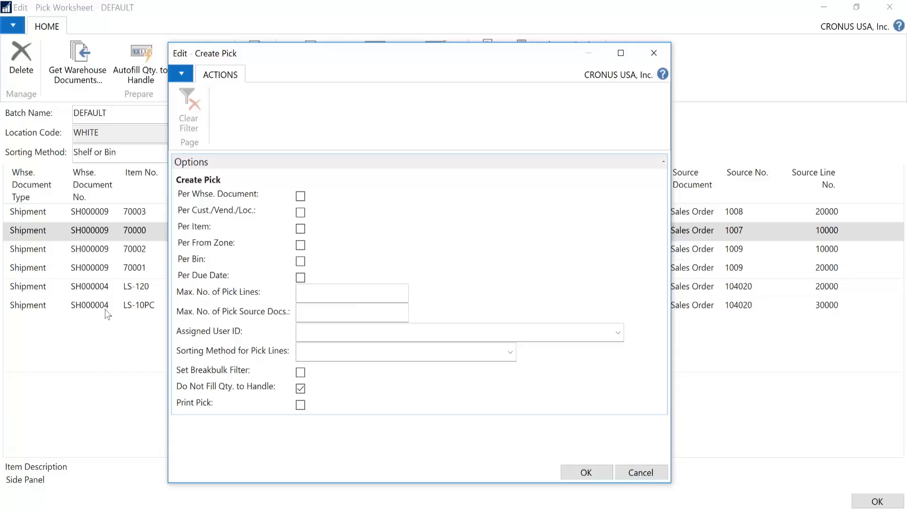
click(300, 196)
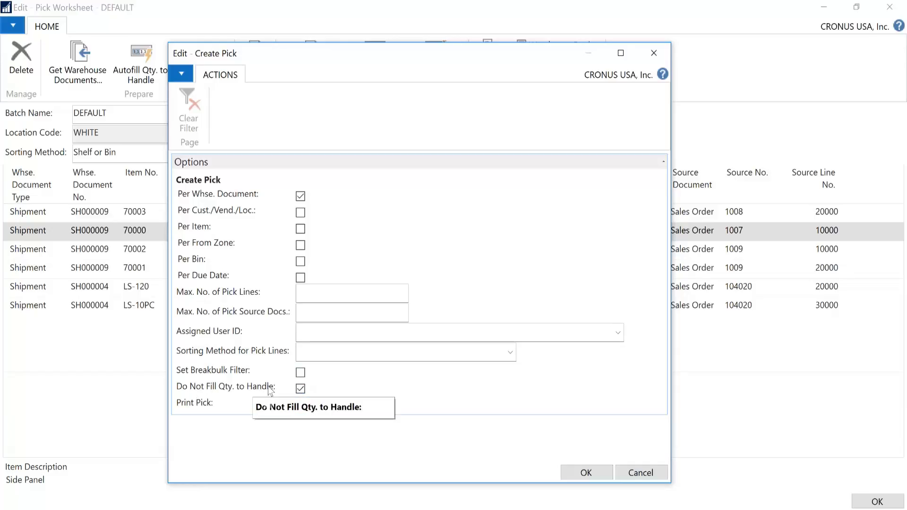
click(300, 389)
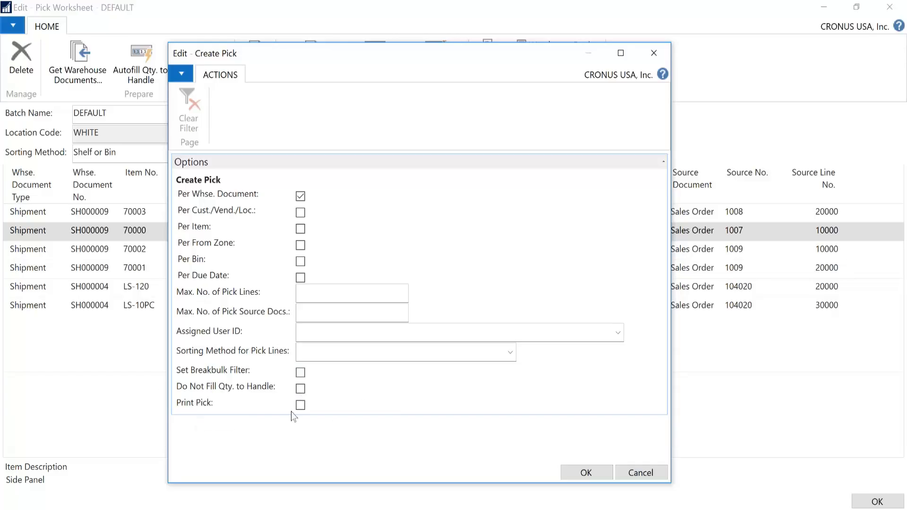
click(587, 472)
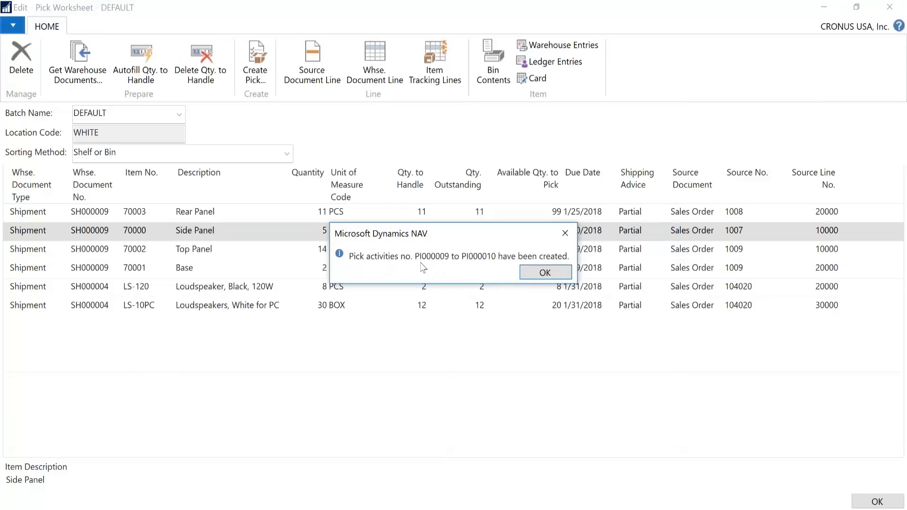
Acknowledge the picks-created message and delete the leftover Side Panel worksheet line
click(545, 273)
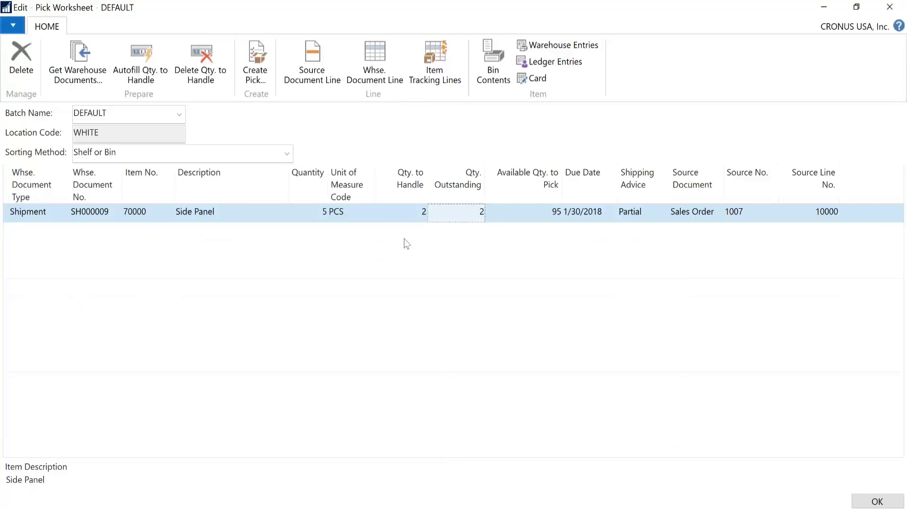
right_click(9, 216)
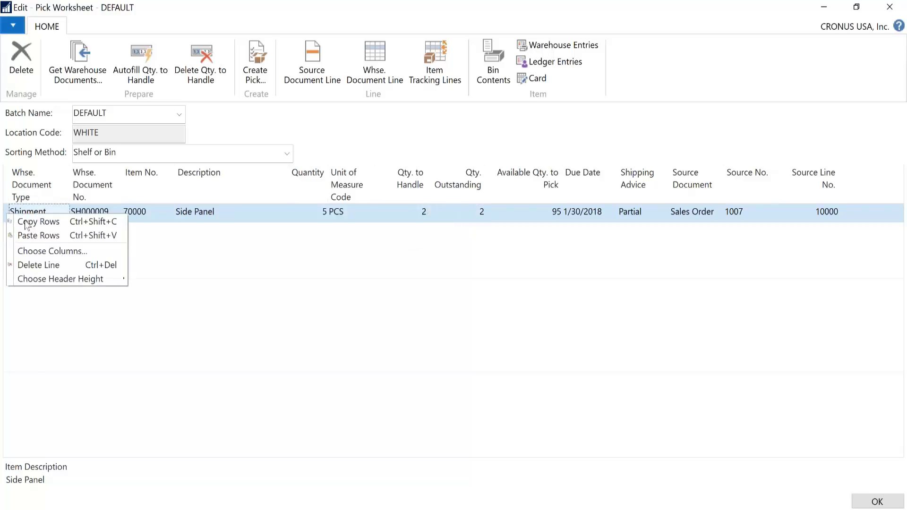
click(76, 261)
key(Return)
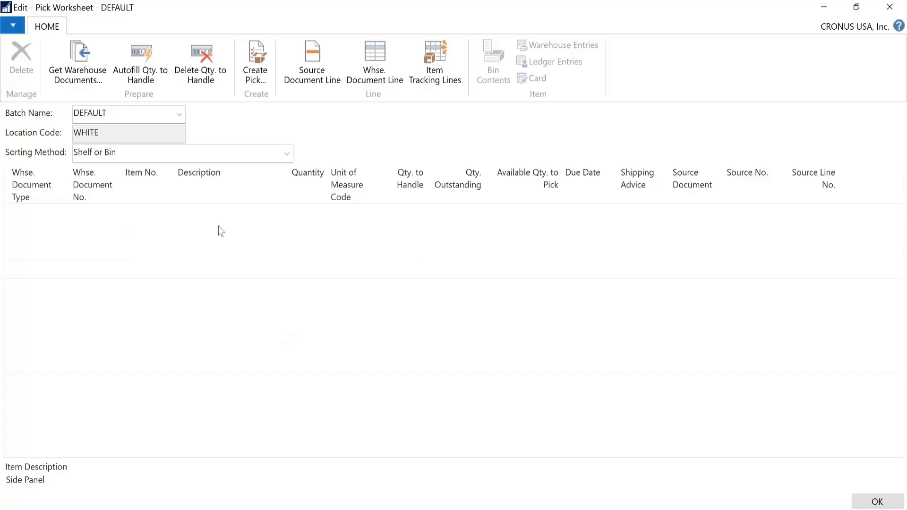
Reload shipments SH000004 and SH000009 into the worksheet, then switch to the Warehouse Picks list
click(78, 61)
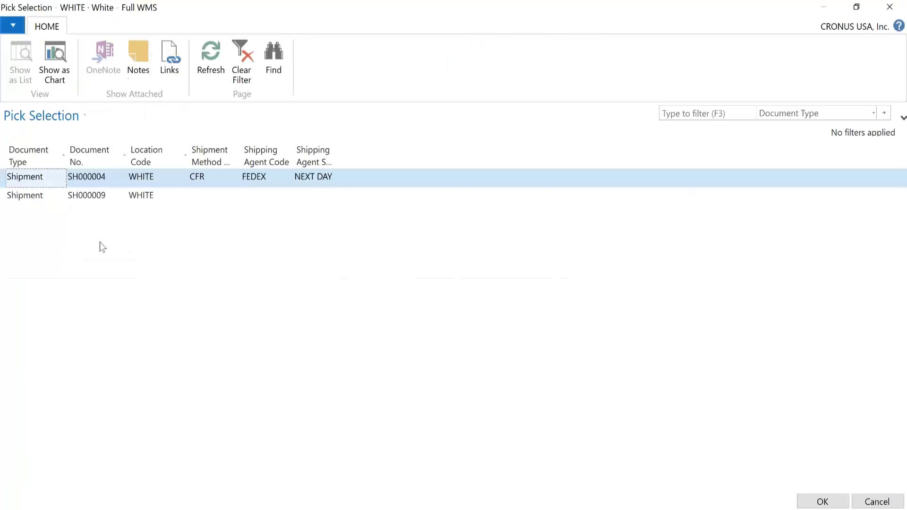
shift+click(6, 199)
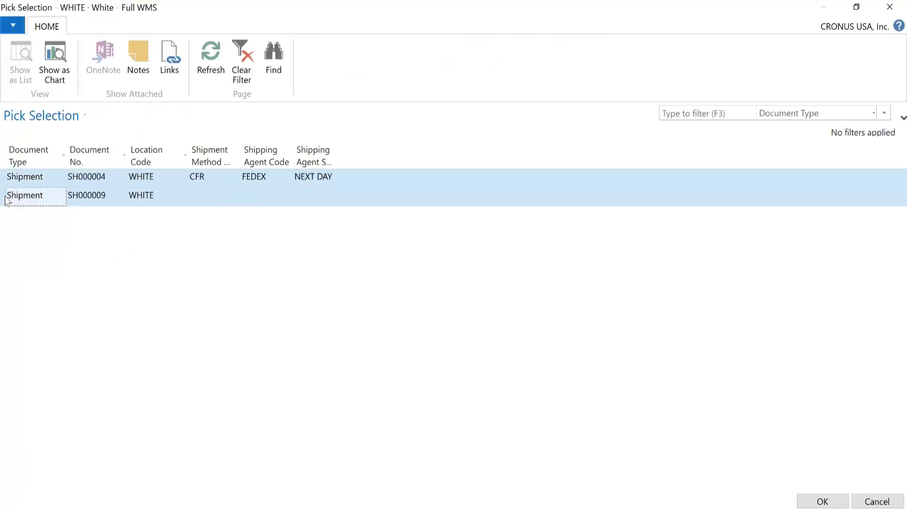
click(811, 502)
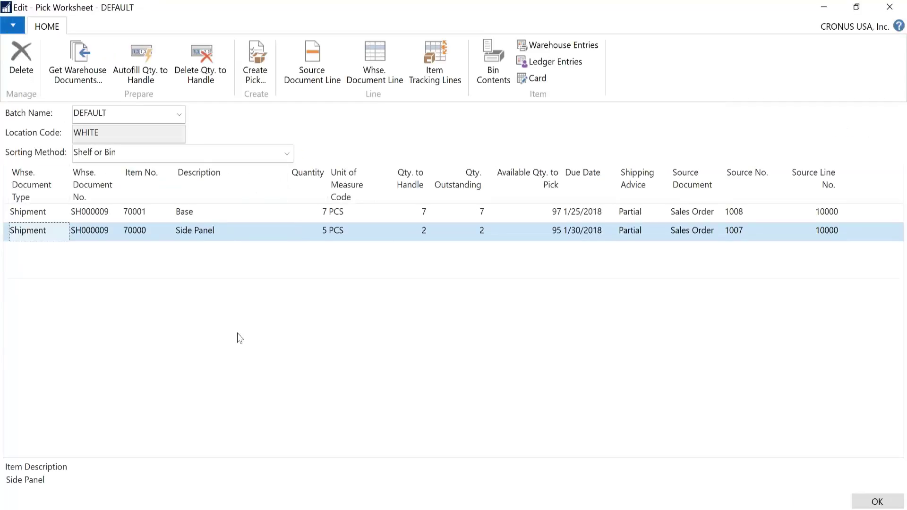
click(14, 214)
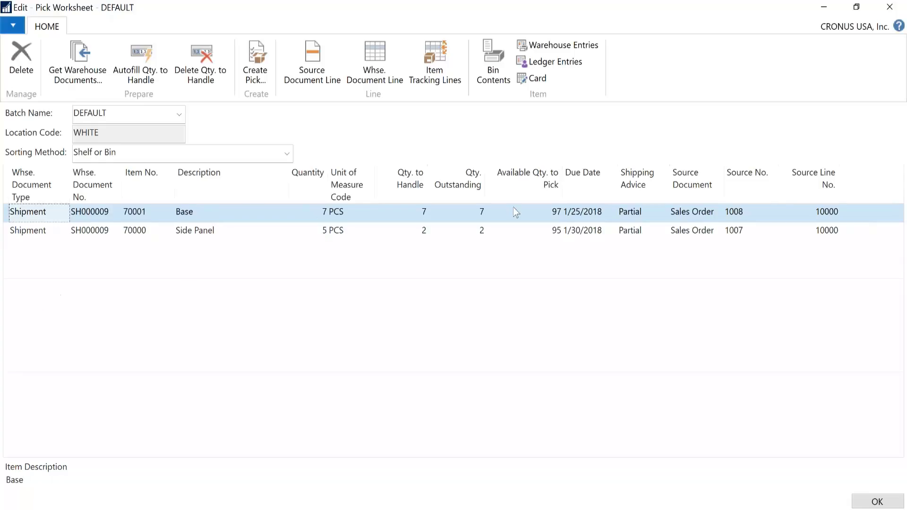
click(20, 233)
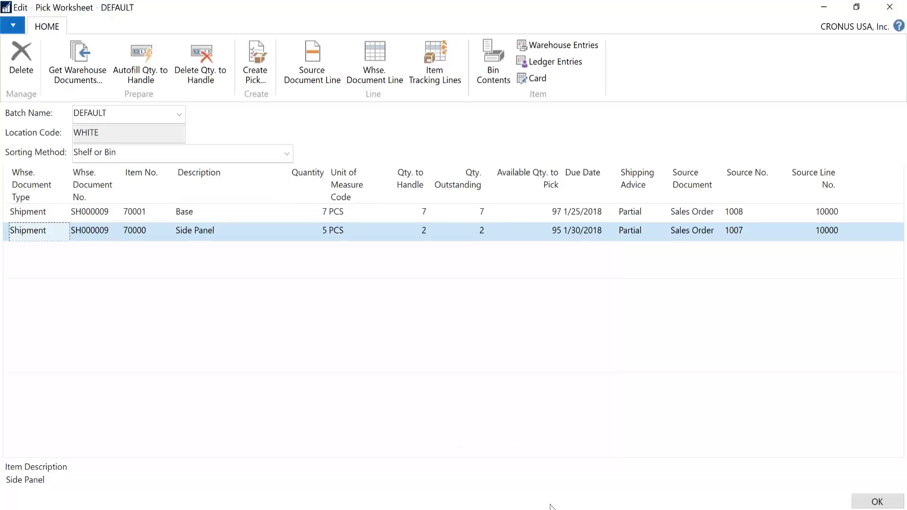
mouse_move(550, 507)
click(350, 435)
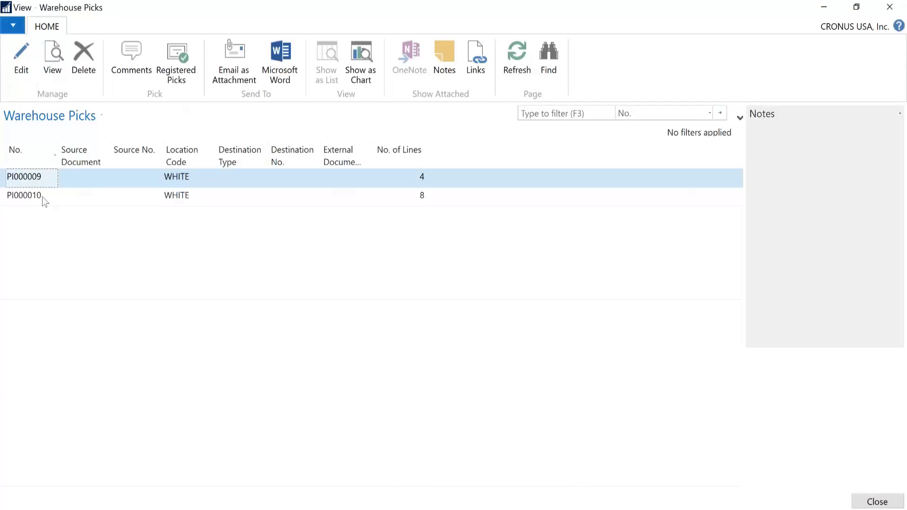
Open pick PI000009, step to PI000010, then bring up the Location List
double_click(5, 181)
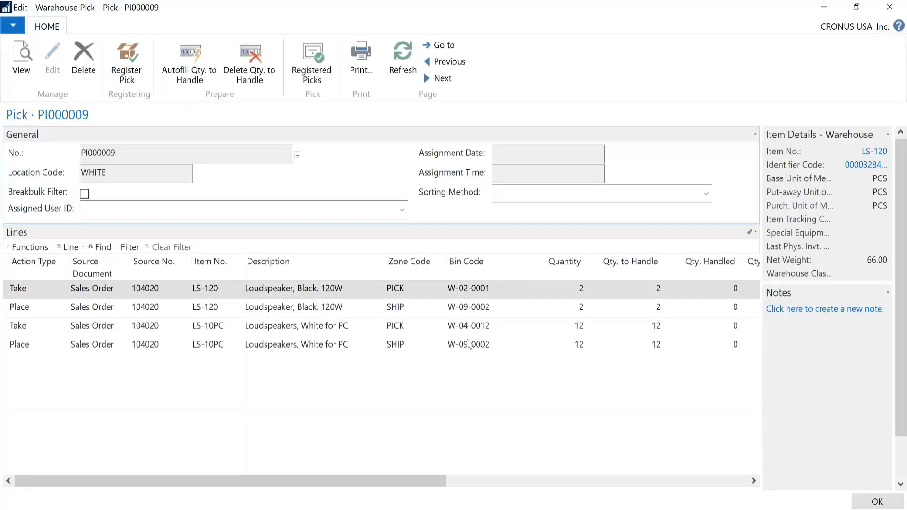
click(442, 79)
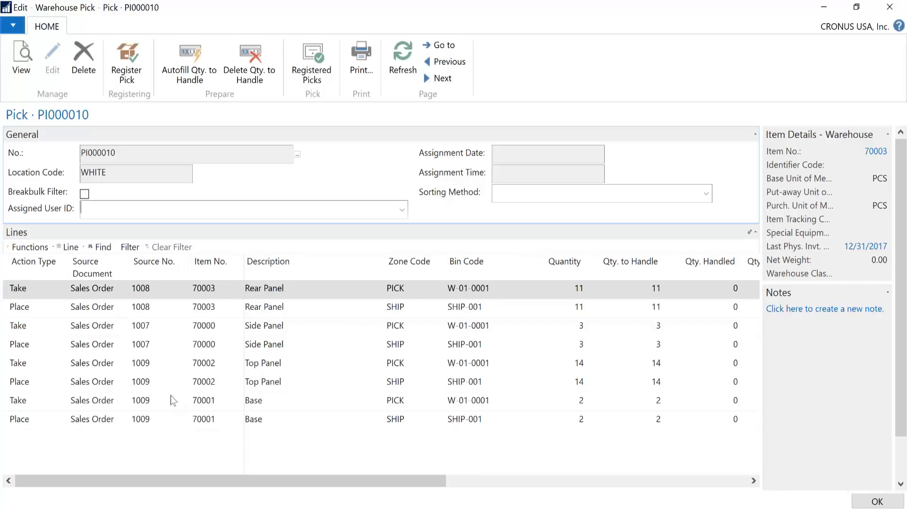
click(301, 76)
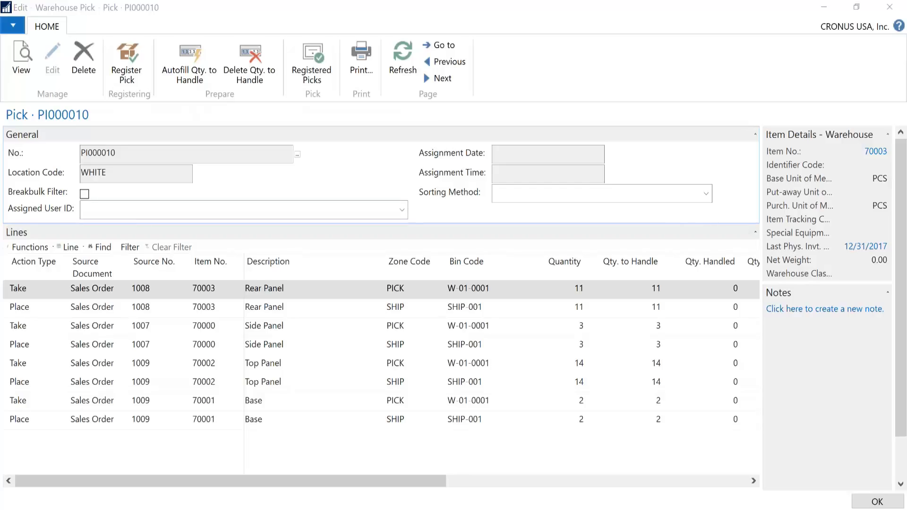
mouse_move(712, 473)
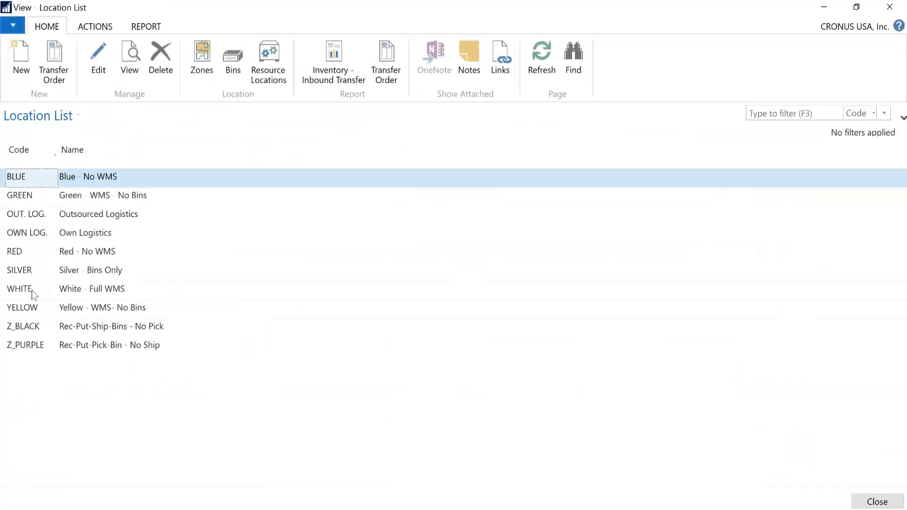
Open the Location Card for WHITE – Full WMS from the Location List
click(32, 290)
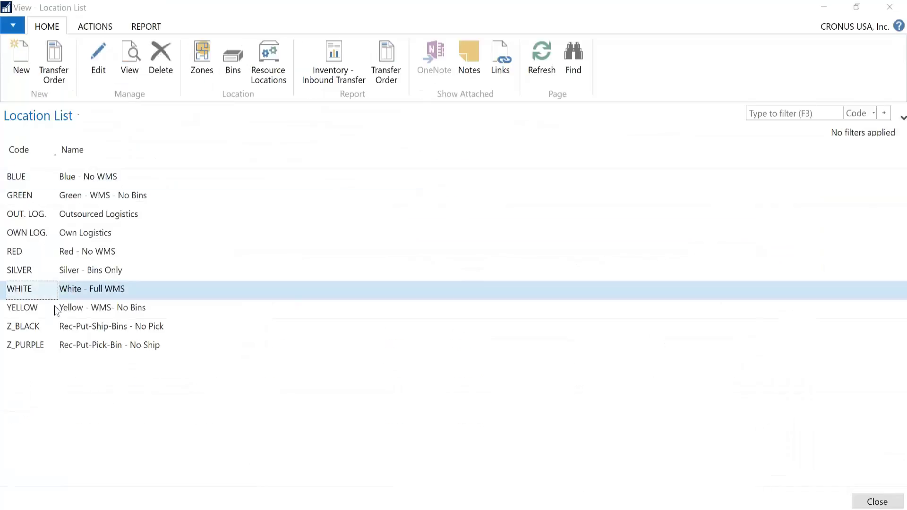
key(ctrl+shift+e)
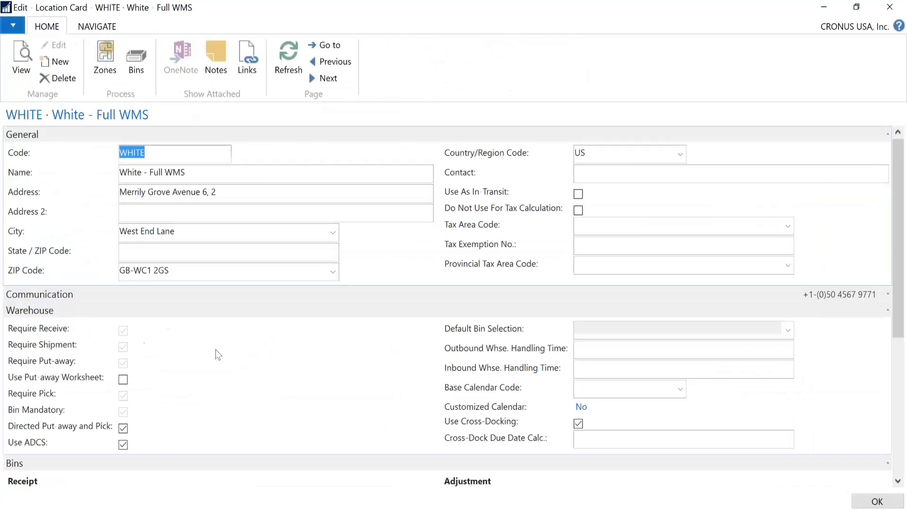